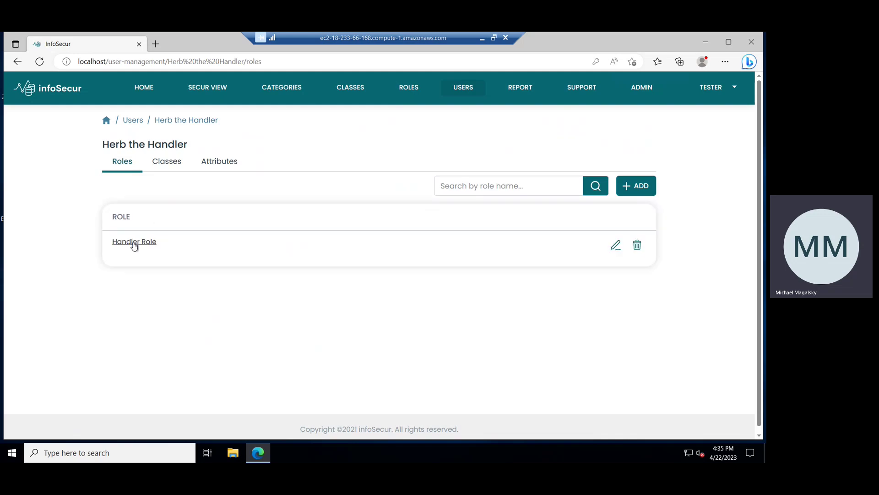
Open the Handler Role's policies for review, and start adding a new Secur View object.
left_click(135, 246)
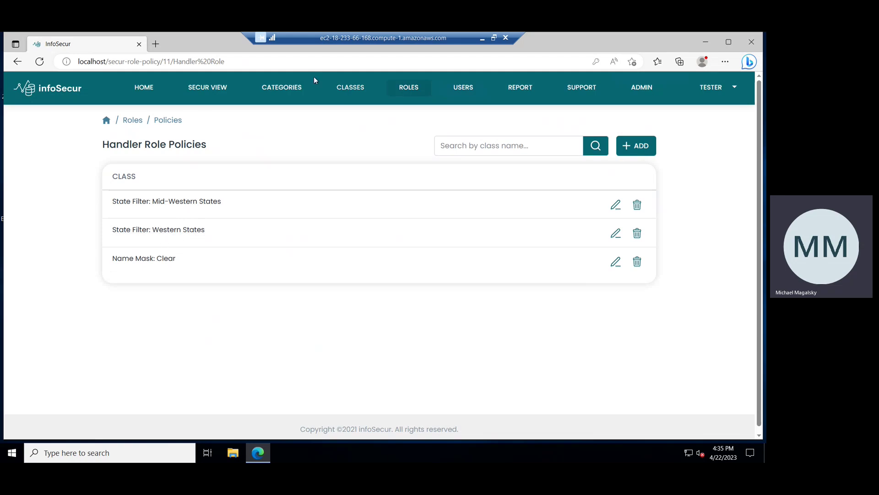
left_click(211, 90)
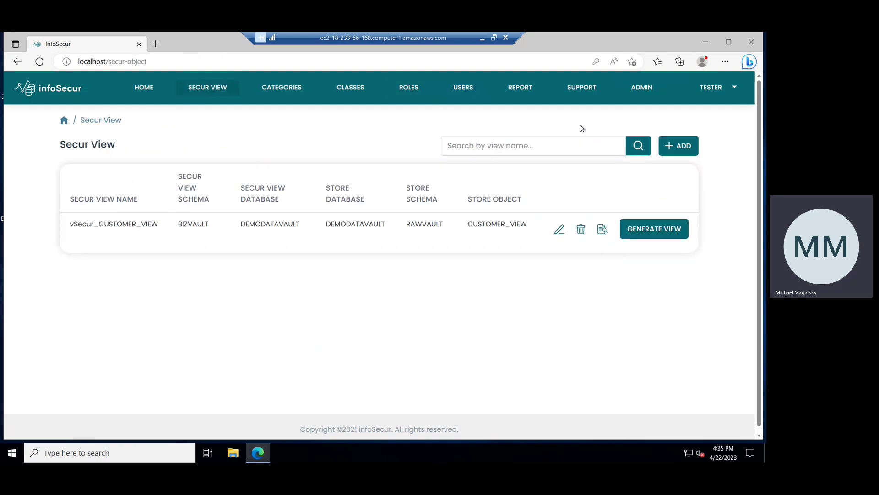
left_click(677, 146)
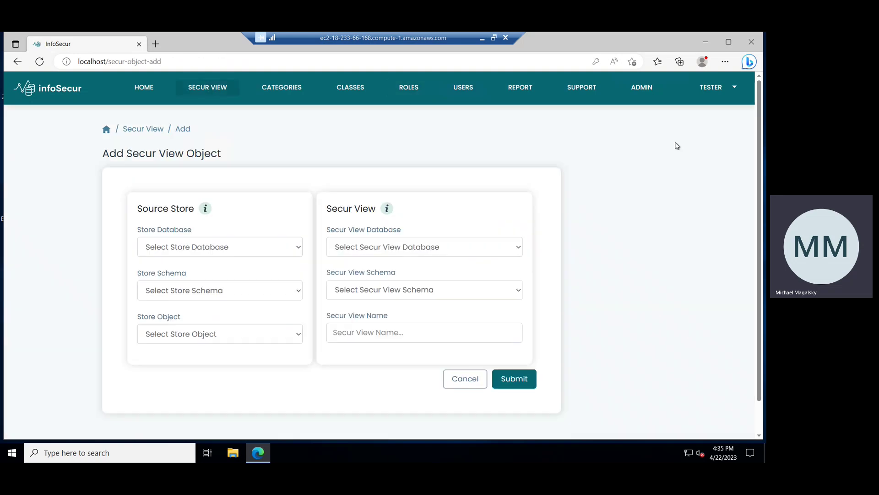
Switch to the Demo Superhero worksheet in Snowflake to examine the raw S_CUSTOMER_MROC customer data.
left_click(483, 38)
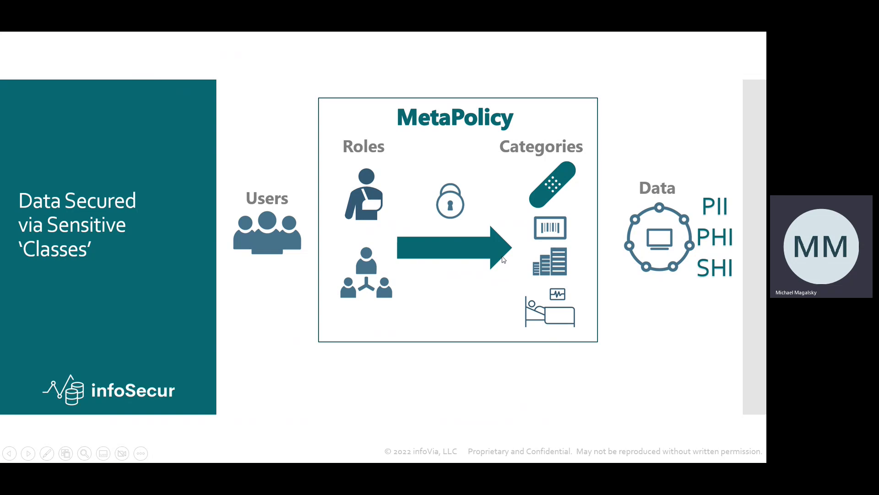
key("Escape")
mouse_move(389, 452)
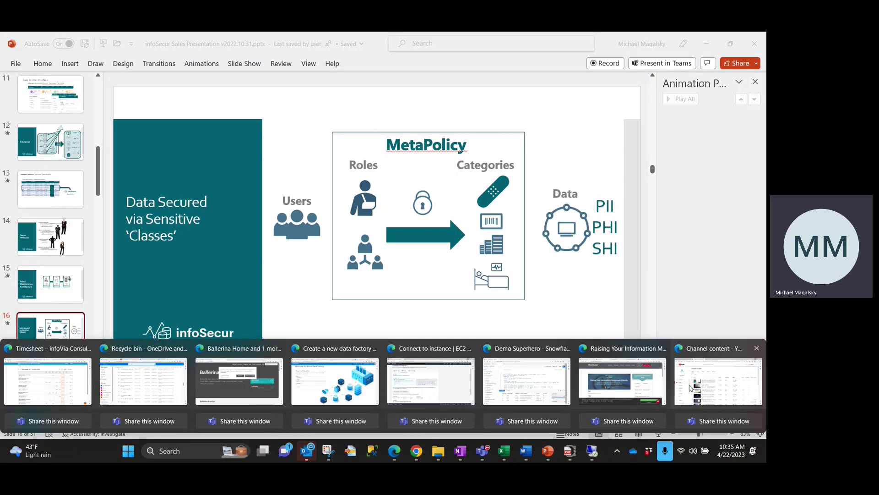
left_click(559, 383)
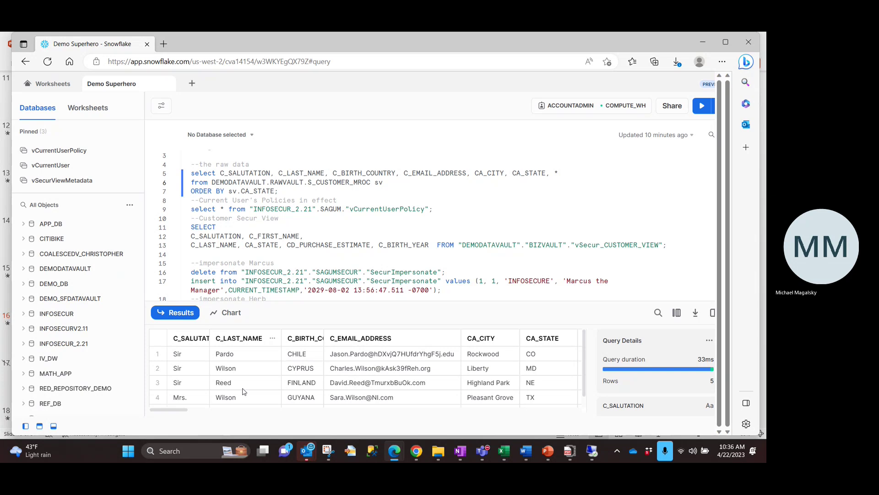
Switch back to the InfoSecur remote session with the Add Secur View Object form.
left_click(703, 45)
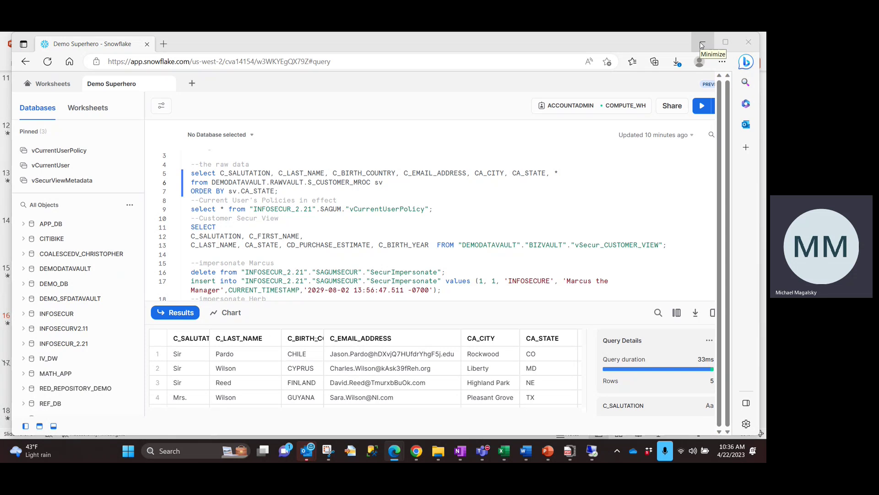
key("alt+Tab")
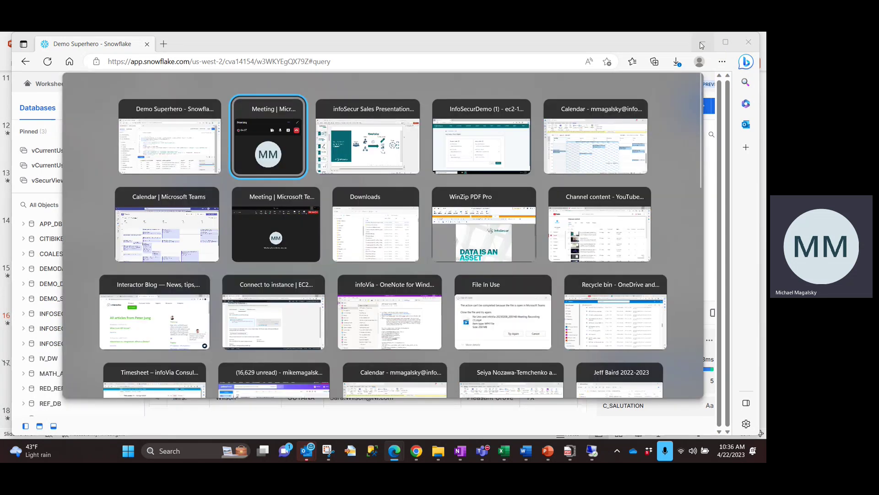
key("Tab")
key("Tab")
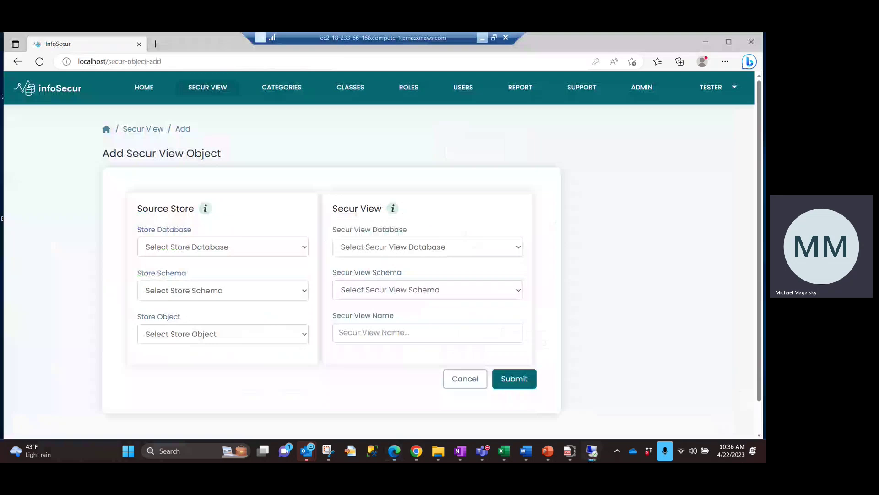
Set the source store to database DEMODATAVAULT, schema RAWVAULT and object S_CUSTOMER_MROC.
left_click(204, 250)
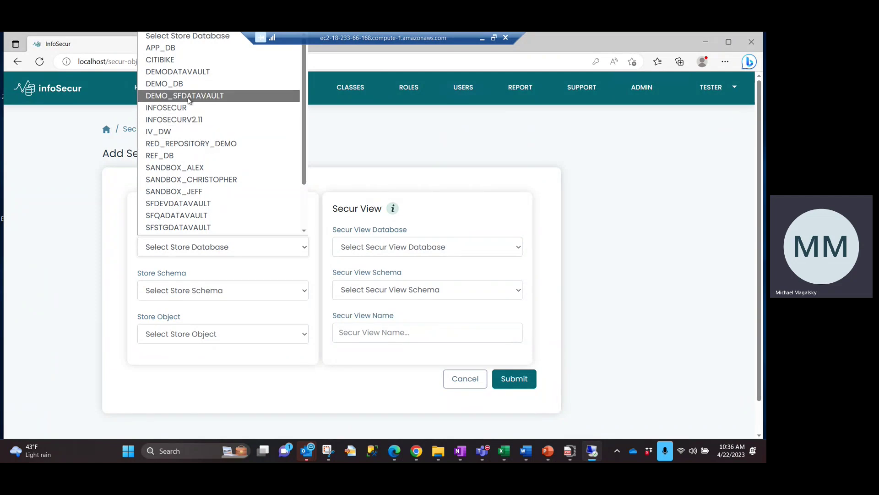
left_click(187, 73)
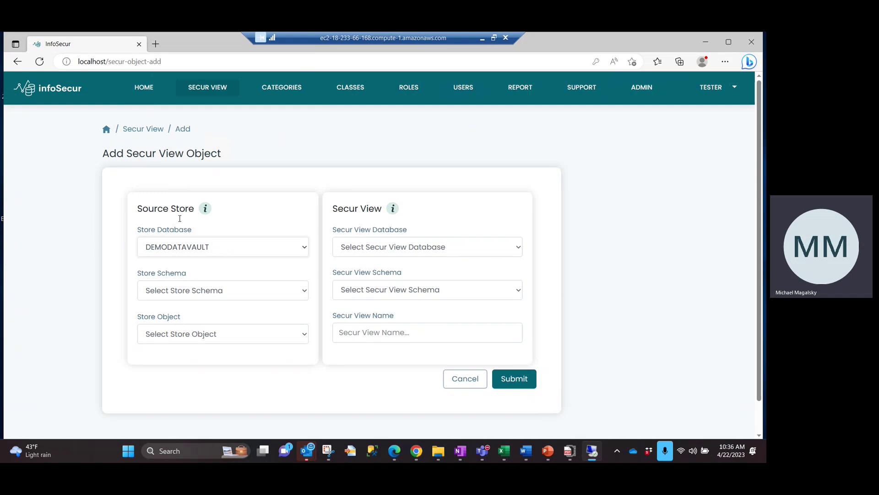
left_click(190, 290)
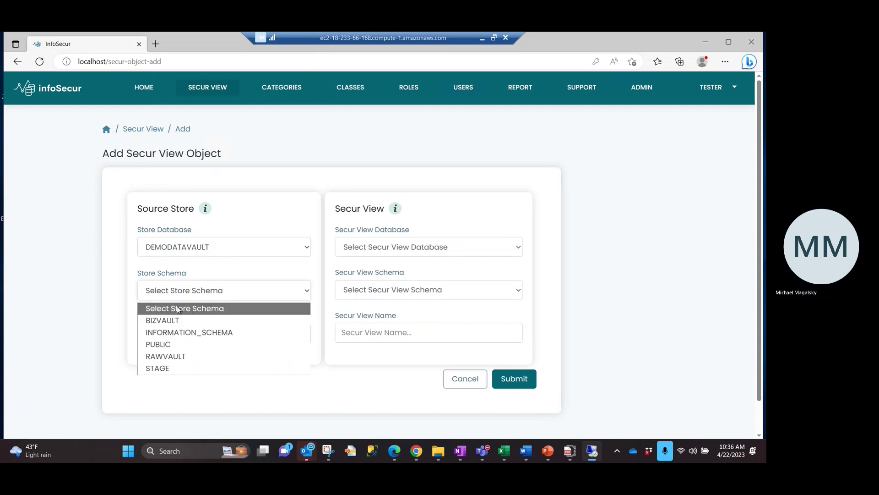
left_click(168, 358)
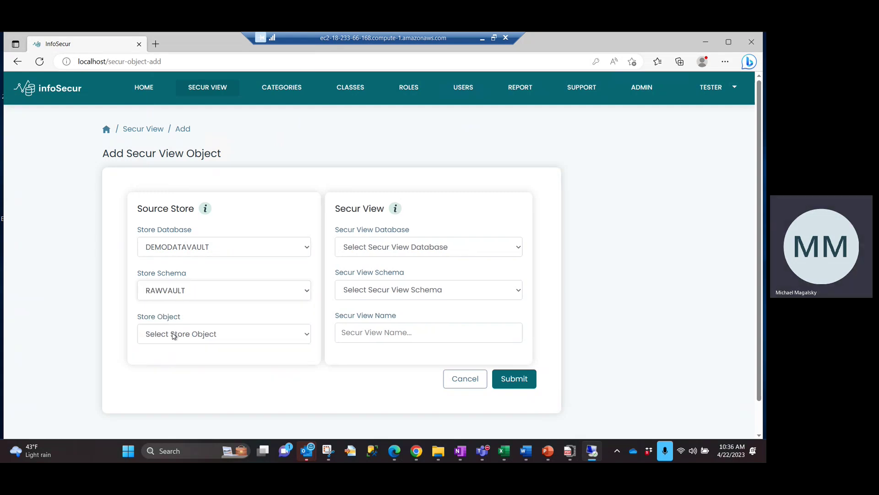
left_click(175, 335)
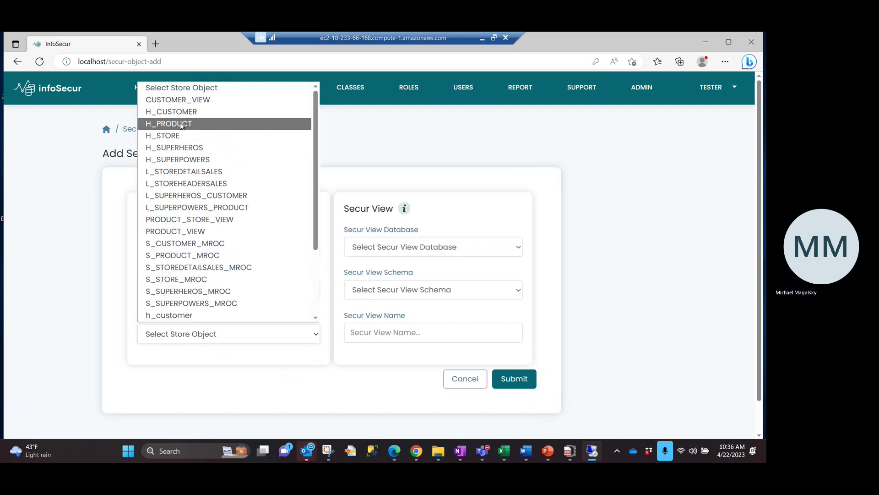
left_click(182, 242)
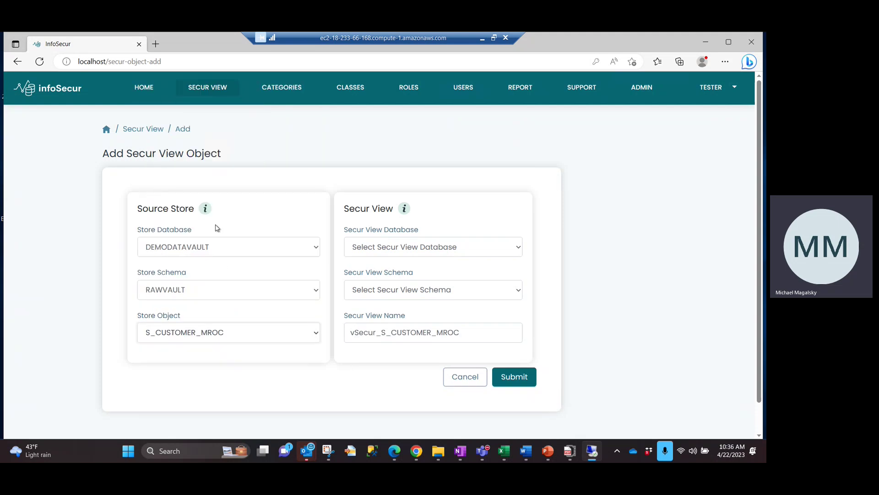
Set the Secur View's target database to DEMODATAVAULT and its schema to BIZVAULT.
mouse_move(206, 212)
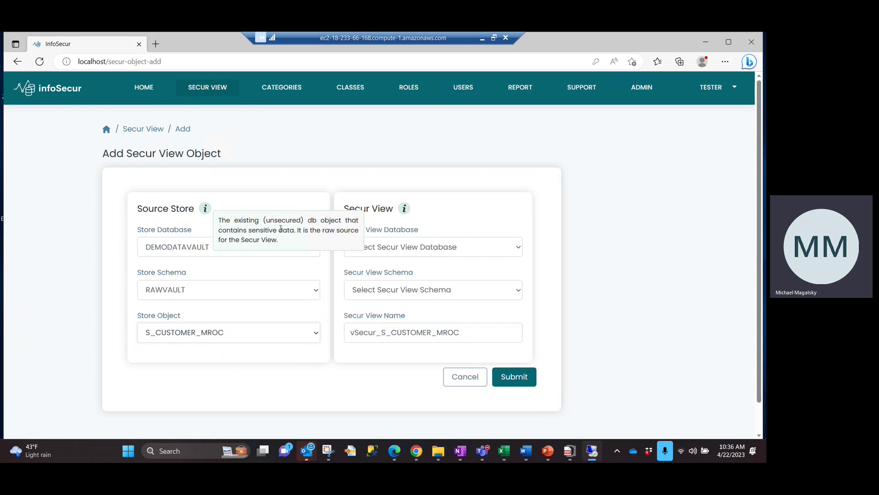
mouse_move(429, 214)
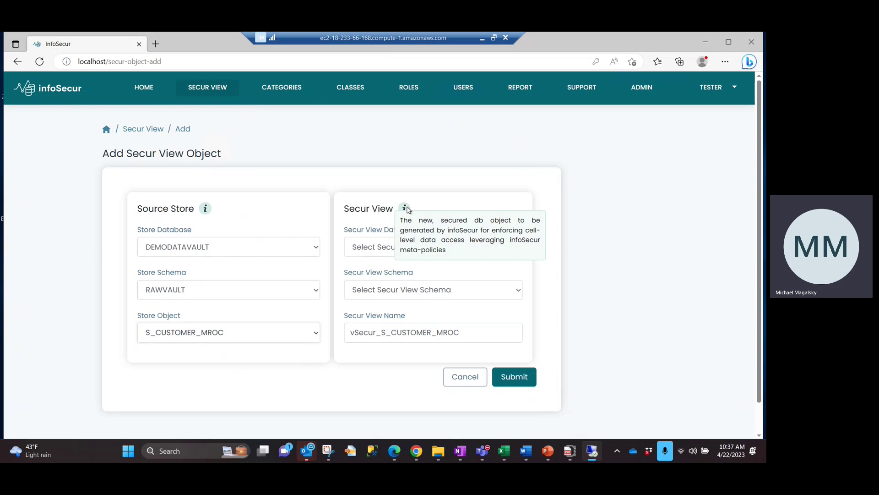
left_click(375, 249)
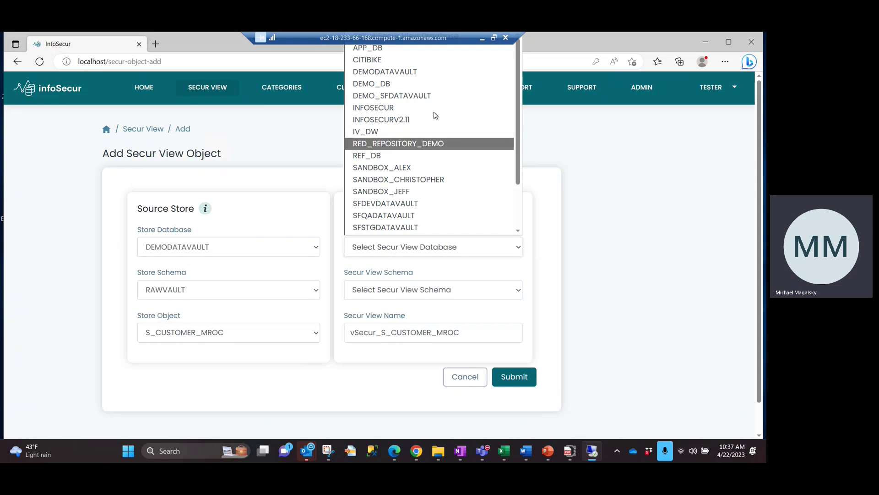
left_click(392, 74)
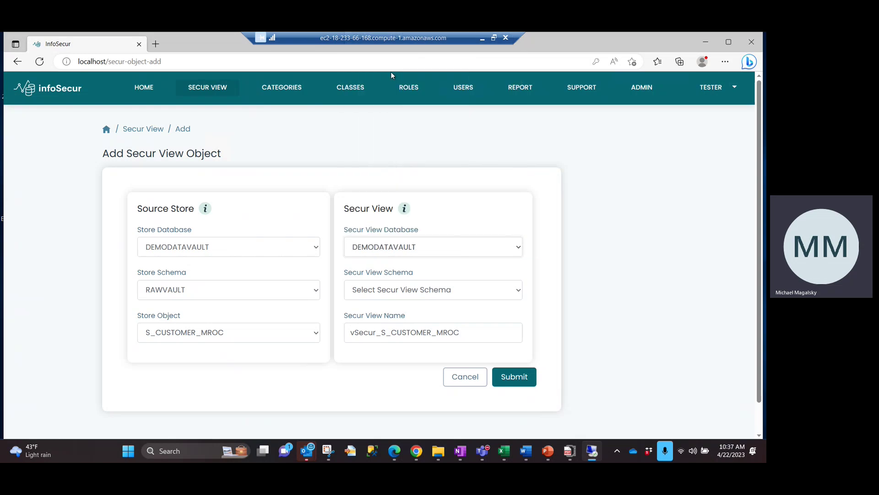
left_click(415, 293)
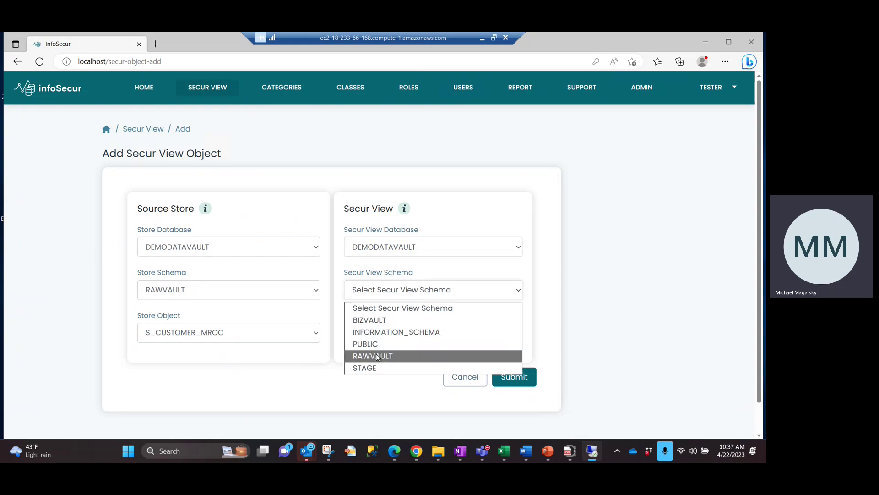
left_click(373, 320)
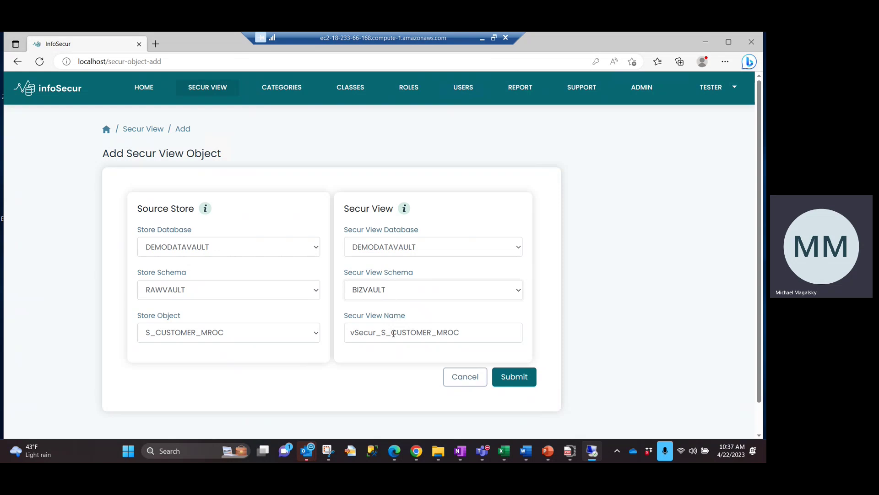
Name the Secur View vSecur_CUSTOMER and submit the new object.
key("BackSpace")
key("BackSpace")
key("BackSpace")
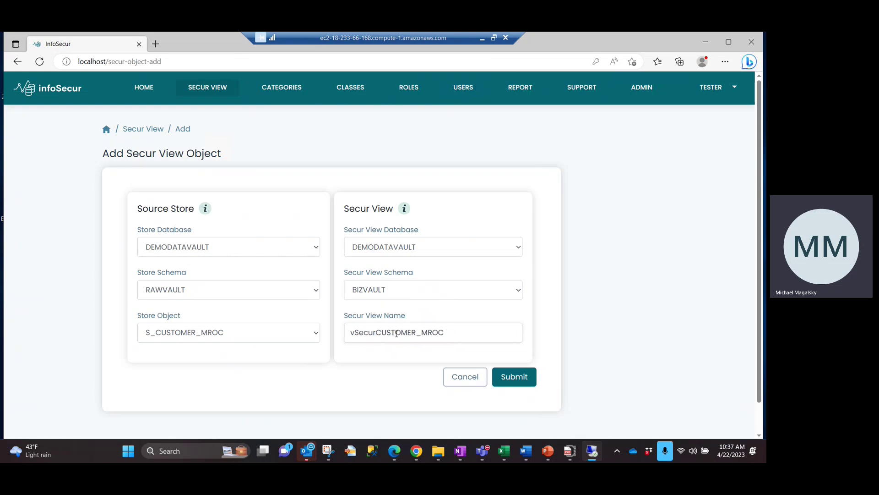
type("_")
double_click(451, 331)
left_click(451, 332)
key("BackSpace")
key("BackSpace")
key("BackSpace")
key("BackSpace")
key("BackSpace")
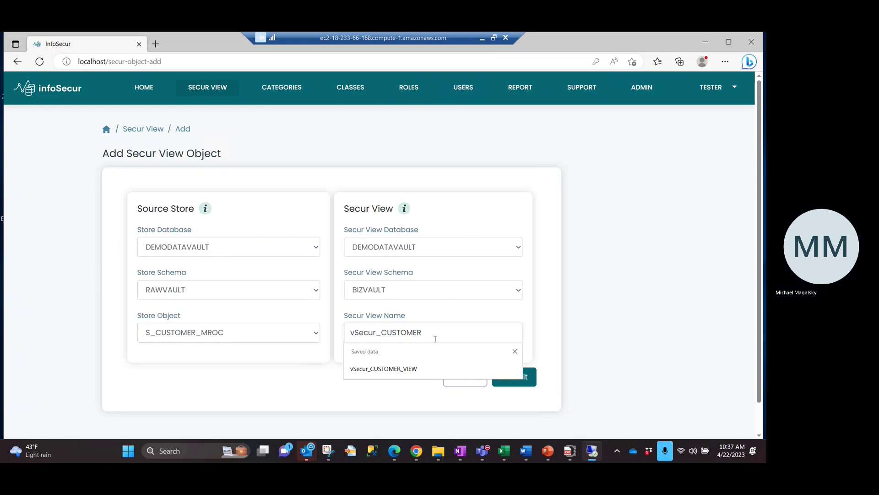
key("Escape")
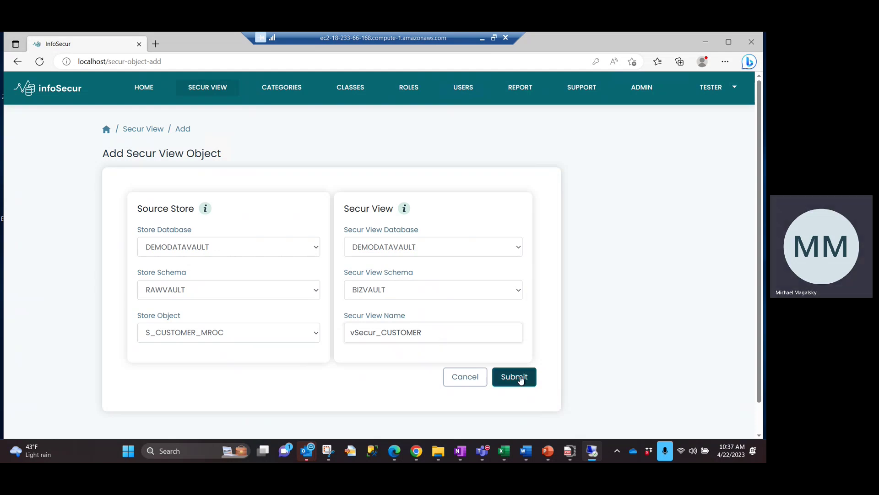
left_click(521, 378)
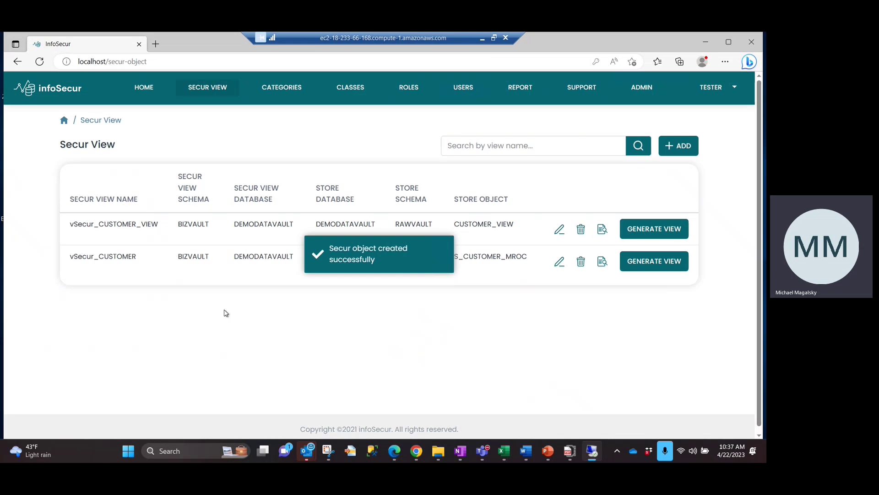
Open the rules of the vSecur_CUSTOMER view, reloading them from the Secur View list.
left_click(107, 257)
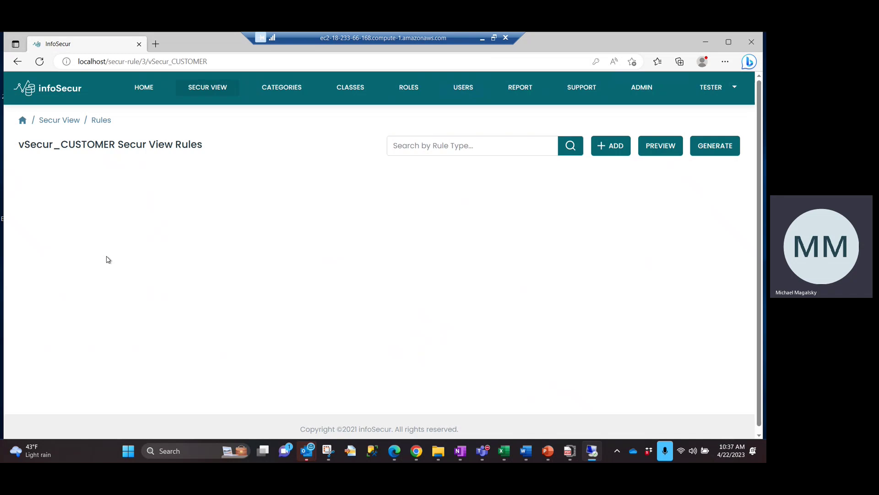
left_click(66, 122)
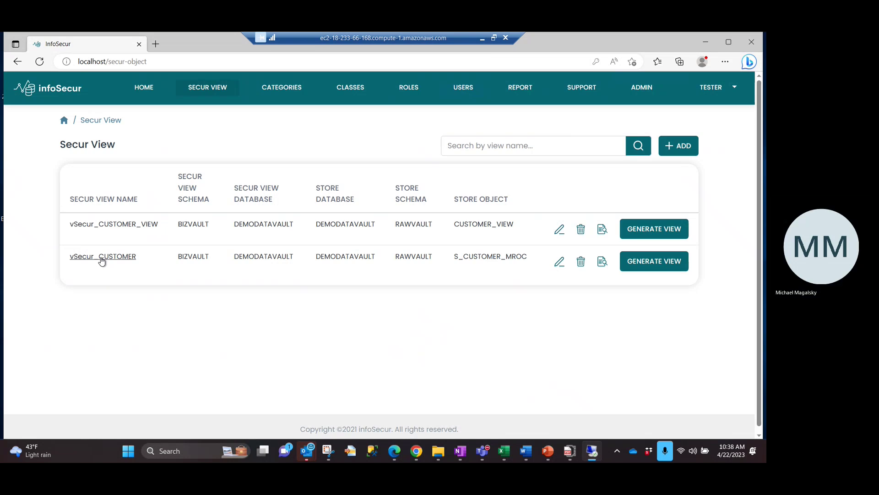
left_click(102, 260)
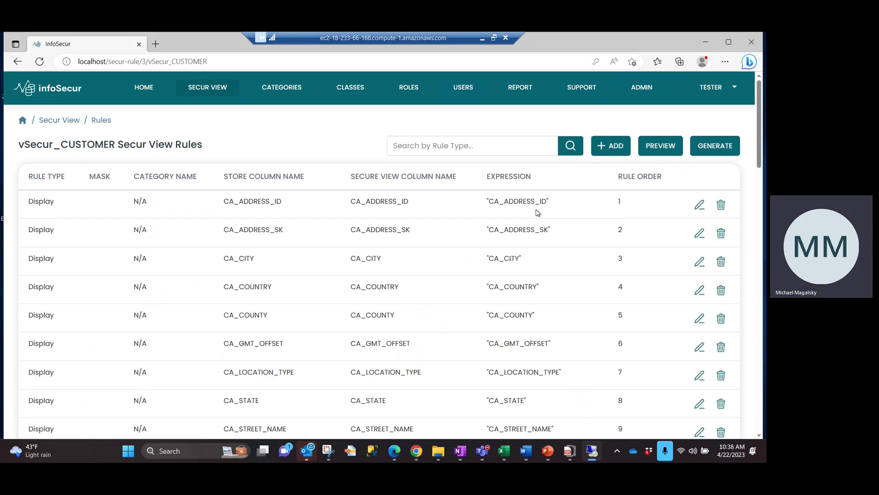
Edit the C_LAST_NAME rule, changing its rule type to Masked with the First N mask.
left_click_drag(759, 143, 763, 366)
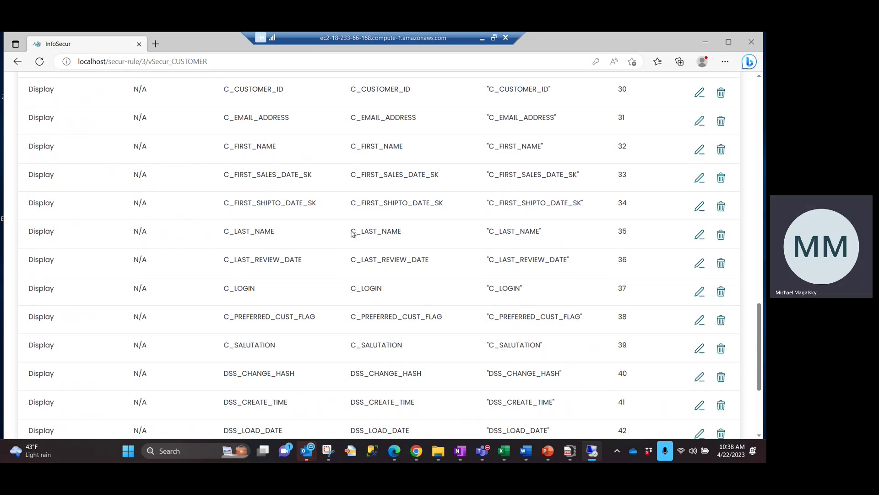
left_click(700, 235)
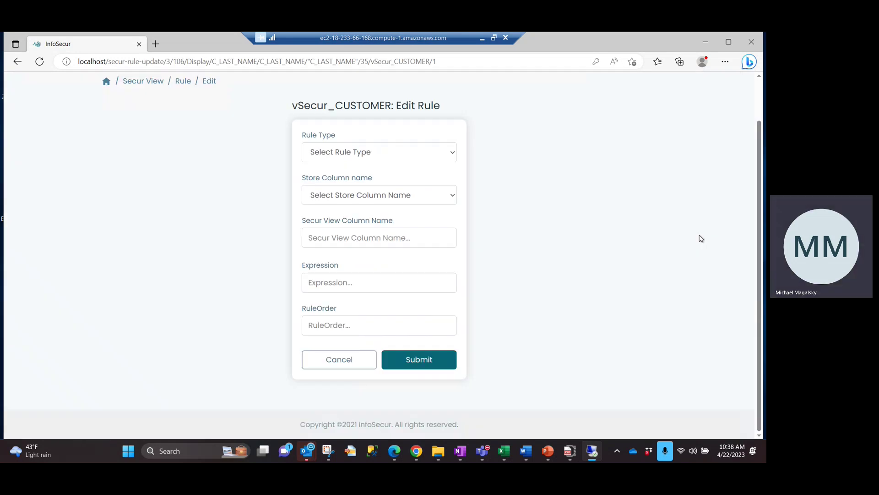
left_click(360, 161)
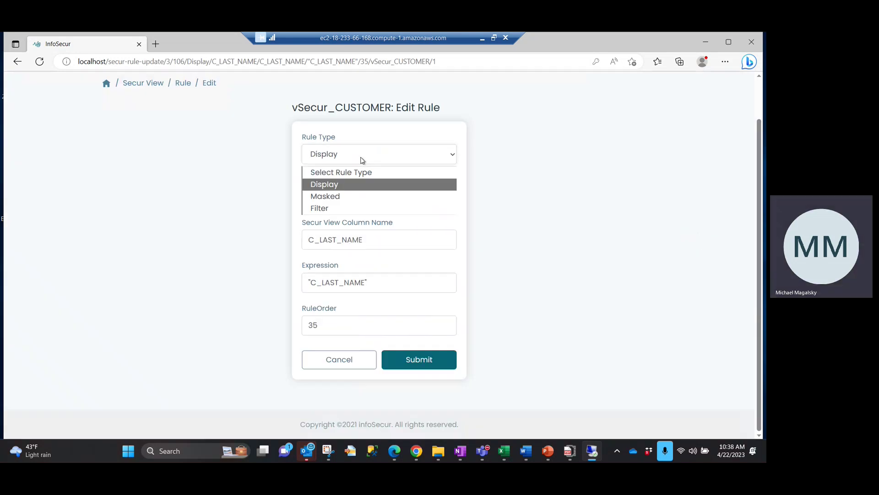
left_click(342, 196)
left_click(337, 198)
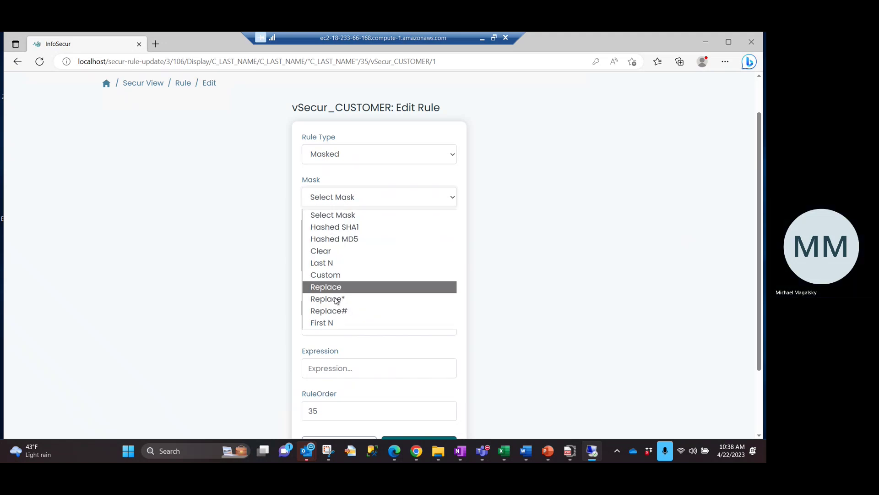
left_click(335, 322)
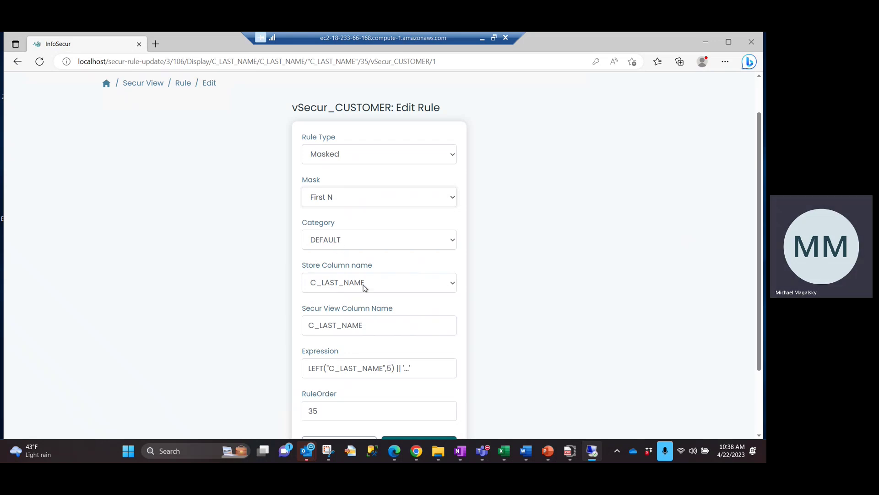
Change the expression to LEFT("C_LAST_NAME",1) || '...' and set the rule's category to MASK.
left_click(393, 370)
key("BackSpace")
type("1")
left_click(339, 243)
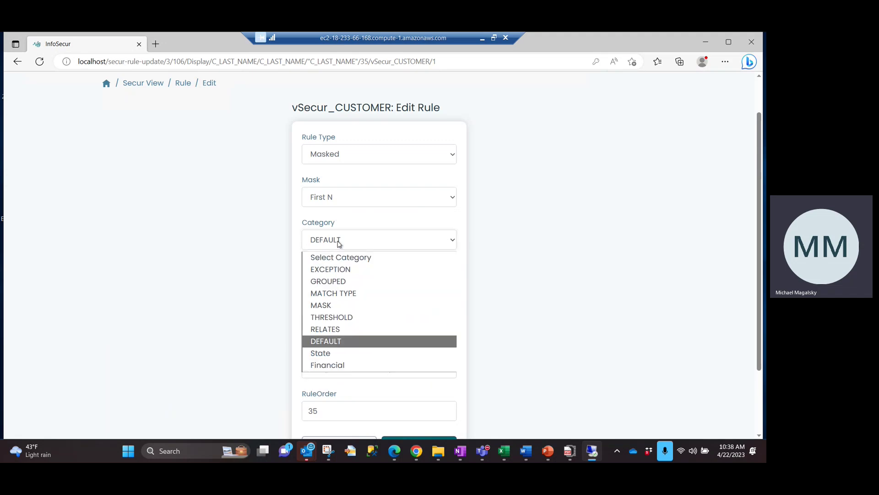
left_click(335, 306)
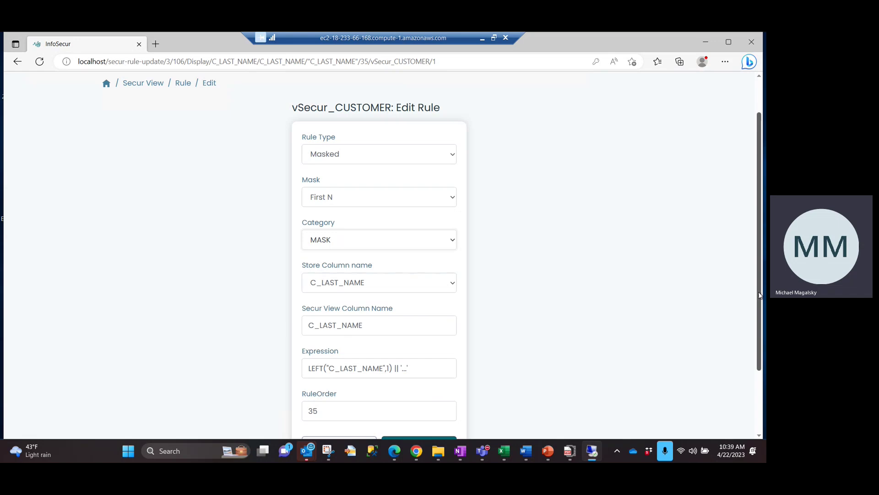
Submit the C_LAST_NAME masking rule and generate the vSecur_CUSTOMER view.
scroll(641, 345, "down", 1)
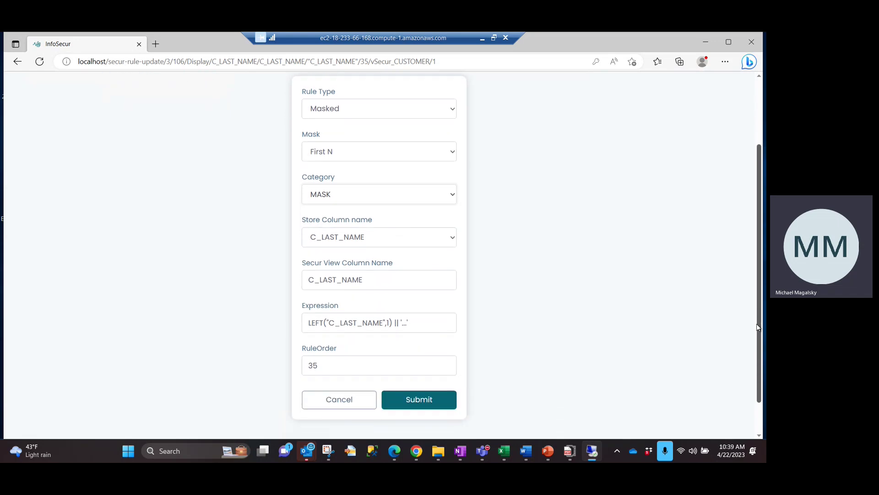
left_click(415, 406)
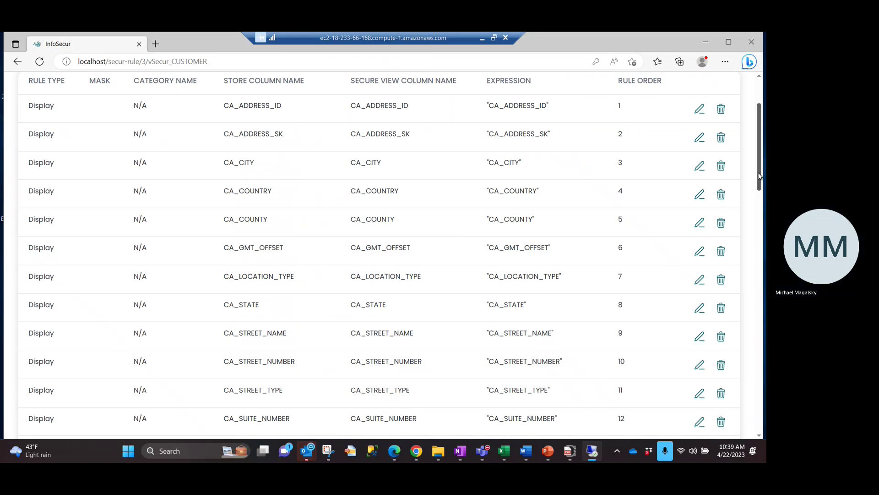
scroll(762, 147, "up", 2)
left_click(715, 147)
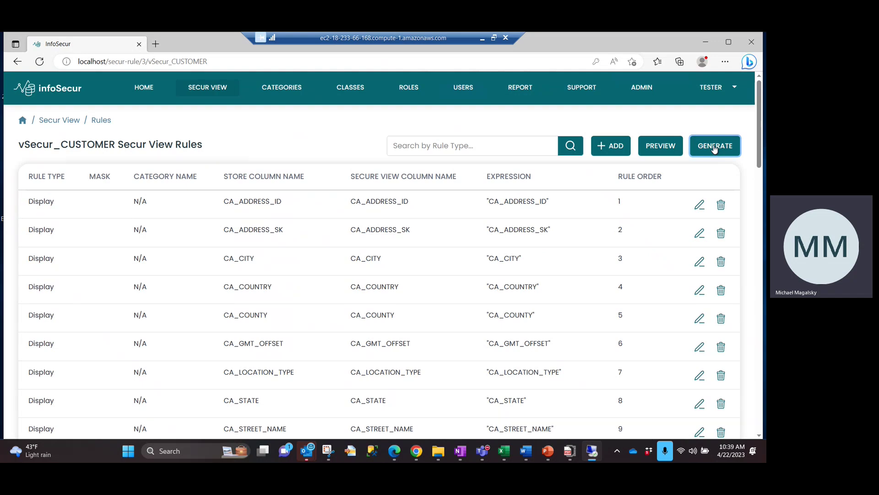
Copy the view name, switch to the Snowflake worksheet, and replace vSecur_CUSTOMER_VIEW with vSecur_CUSTOMER in the Customer Secur View query.
mouse_move(116, 144)
left_mouse_down()
mouse_move(35, 146)
mouse_move(114, 146)
left_mouse_up()
key("ctrl+c")
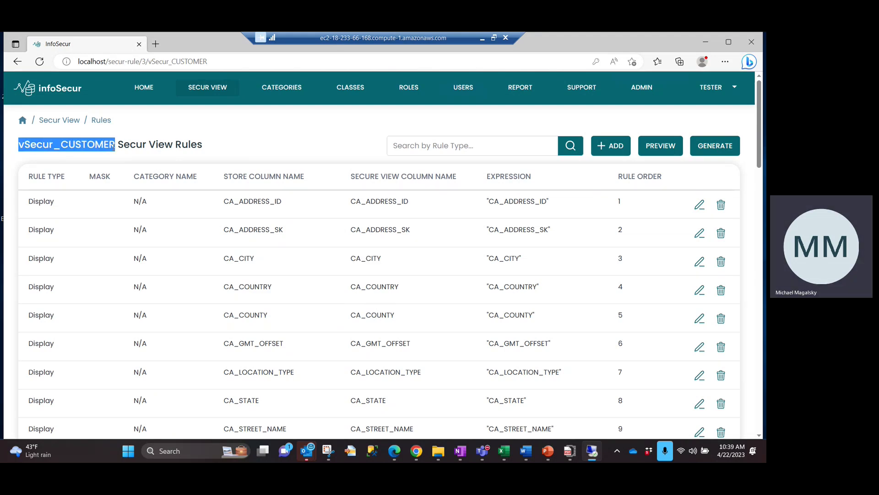
left_click(483, 40)
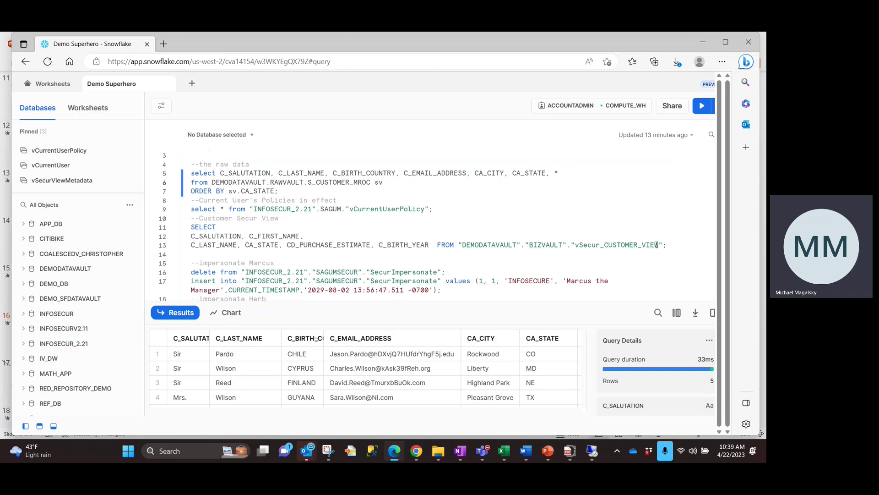
left_click_drag(659, 246, 575, 245)
key("ctrl+v")
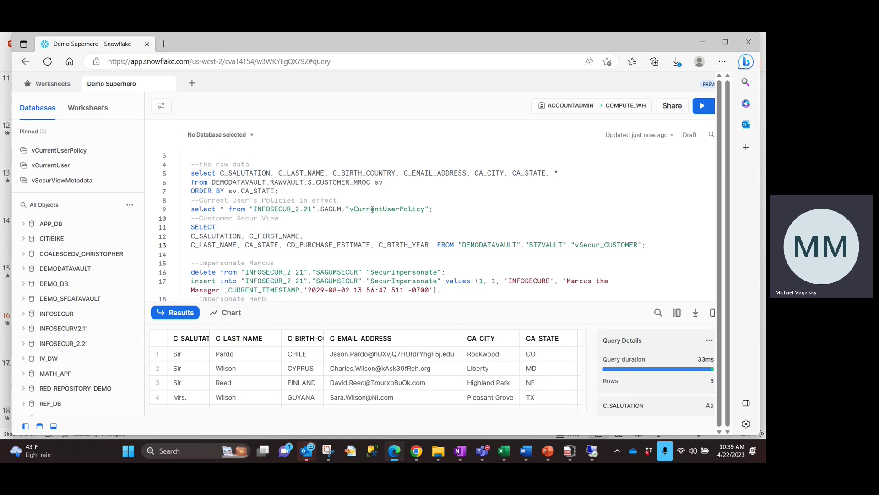
Run the vCurrentUserPolicy query, and execute the delete and insert statements on SecurImpersonate that impersonate the manager.
left_click(371, 209)
left_click(701, 106)
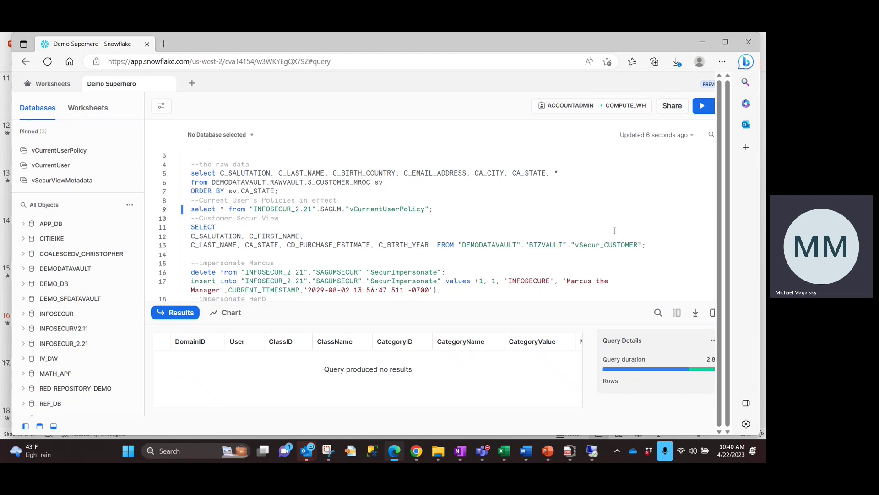
left_click_drag(442, 290, 191, 272)
left_click(705, 106)
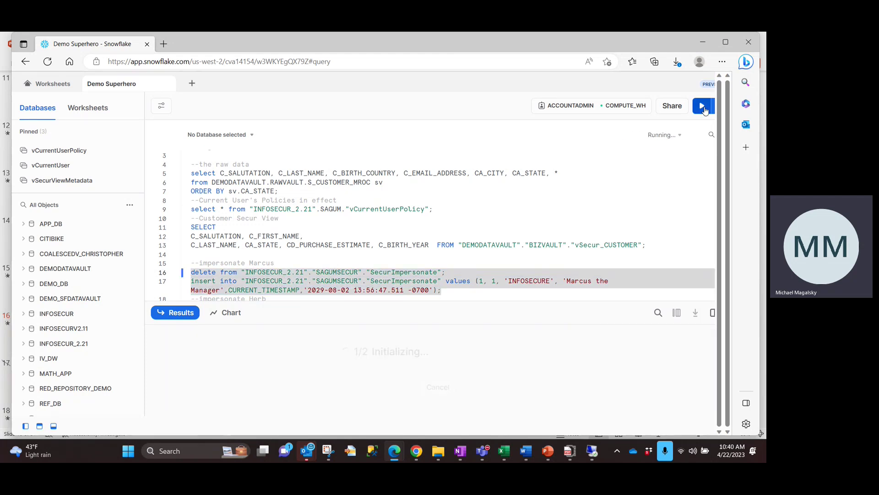
Rerun the vCurrentUserPolicy query and run the Customer Secur View query, examining the policy categories and the returned customer rows.
left_click(376, 208)
left_click(702, 106)
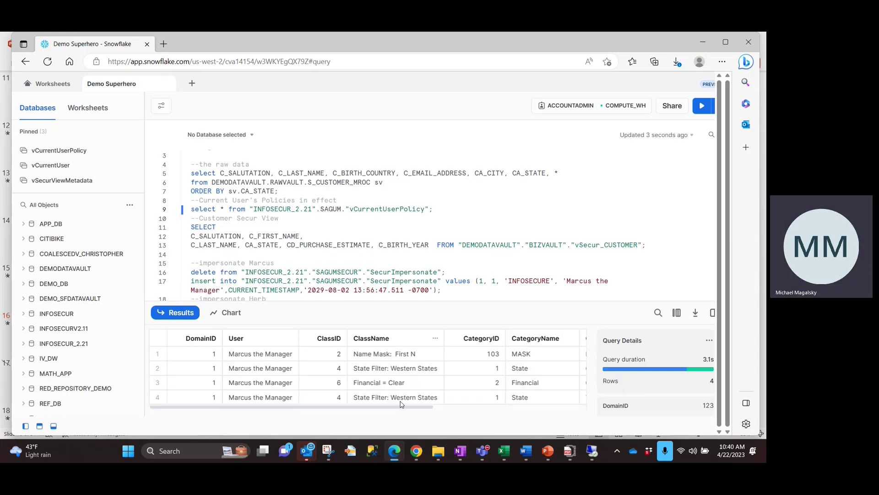
left_click_drag(403, 409, 462, 409)
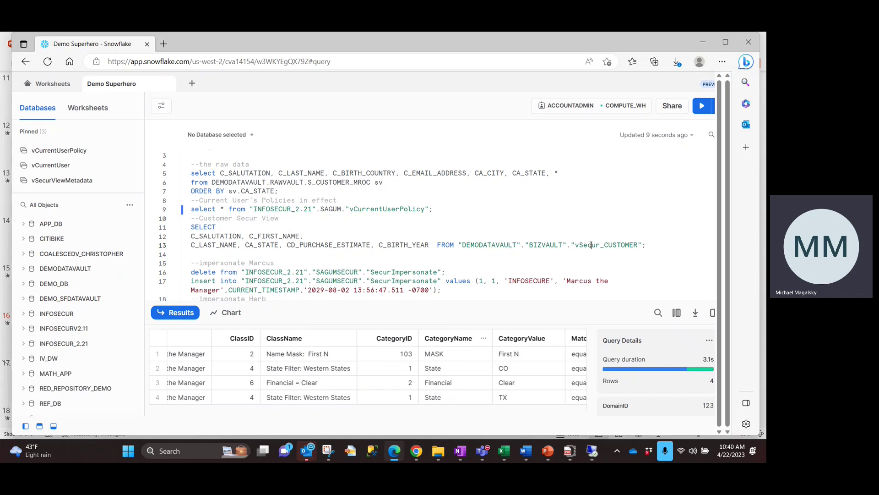
left_click(704, 108)
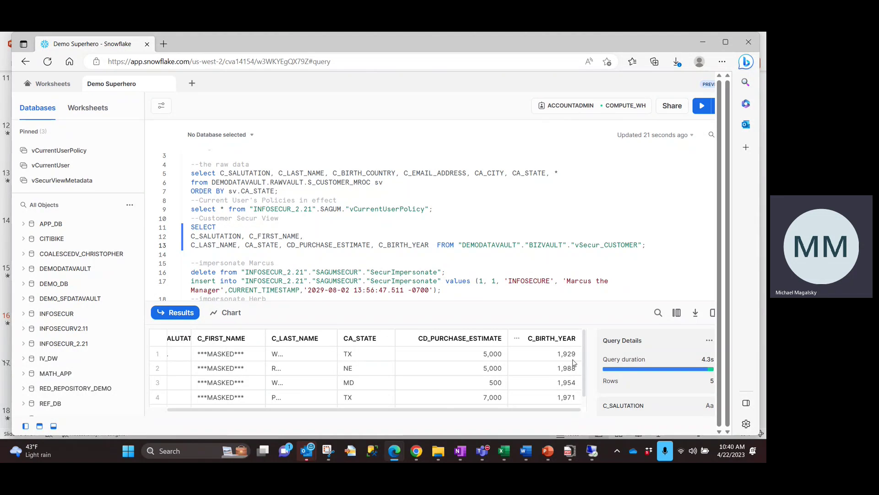
scroll(578, 374, "down", 1)
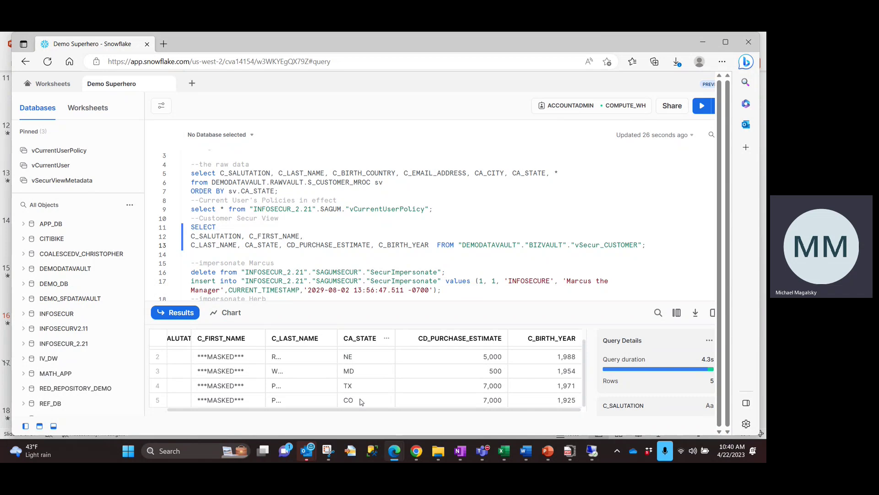
Switch back to infoSecur and start adding a new rule to the vSecur_CUSTOMER view.
left_click(704, 44)
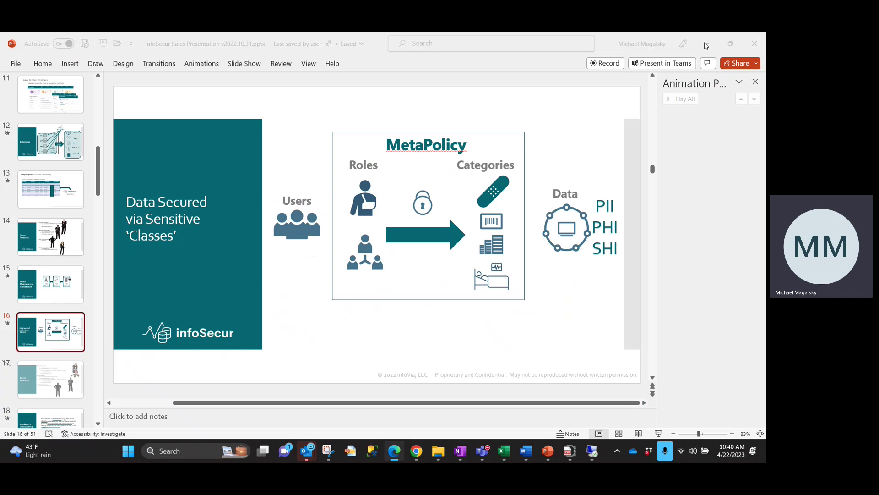
key("alt+Tab")
key("alt+Tab")
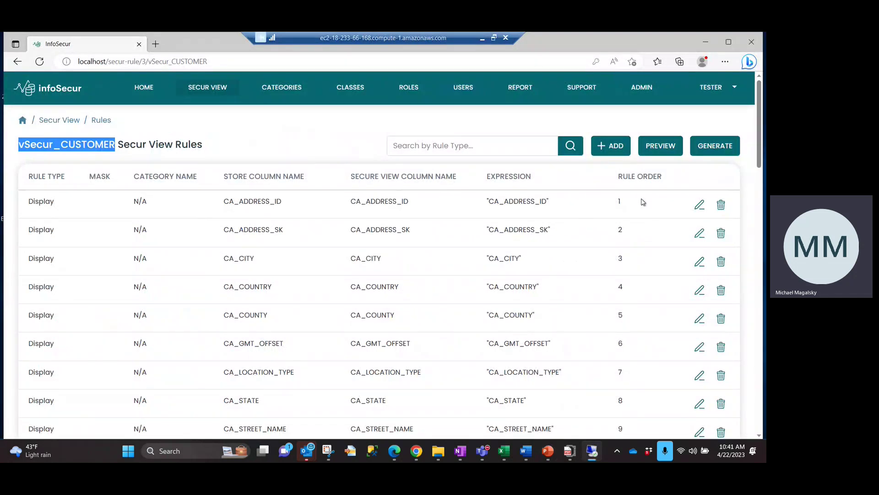
double_click(260, 401)
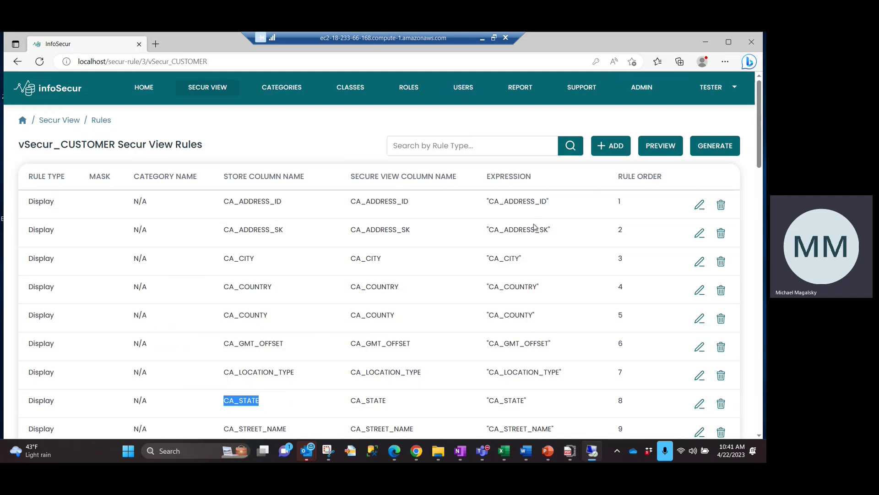
left_click(614, 146)
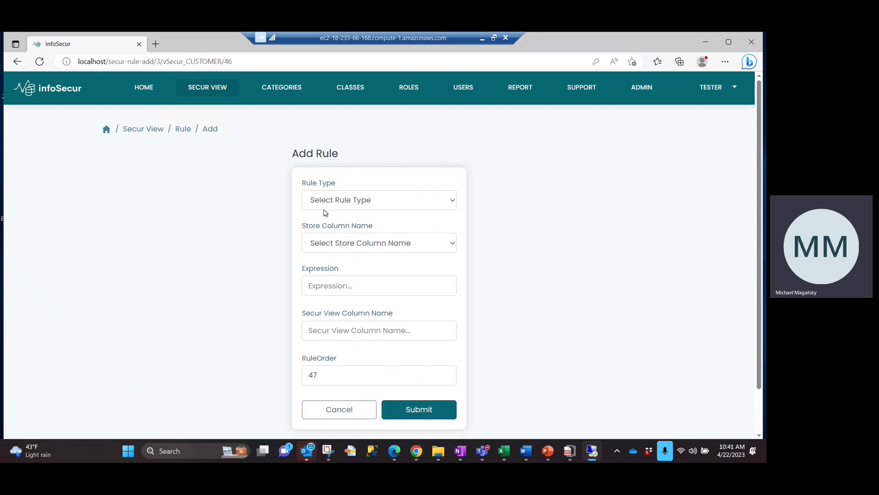
Create a Filter rule with category State on the CA_STATE store column, and regenerate the vSecur_CUSTOMER view.
left_click(332, 205)
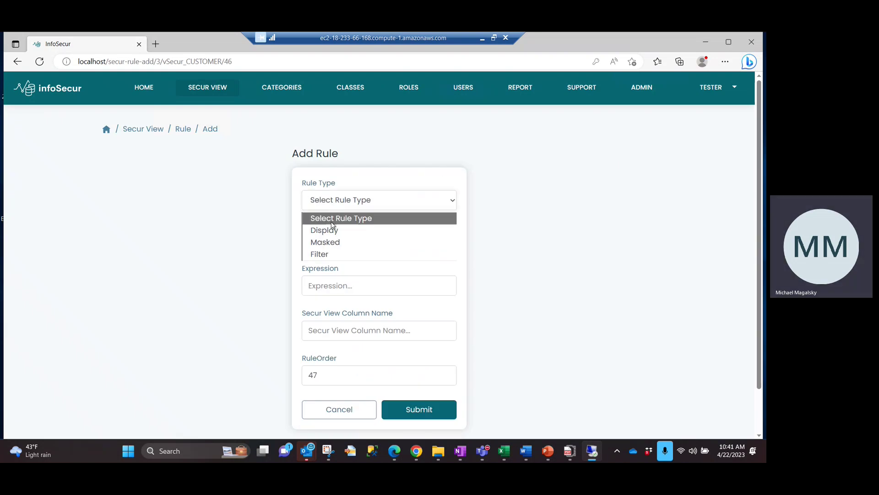
left_click(326, 255)
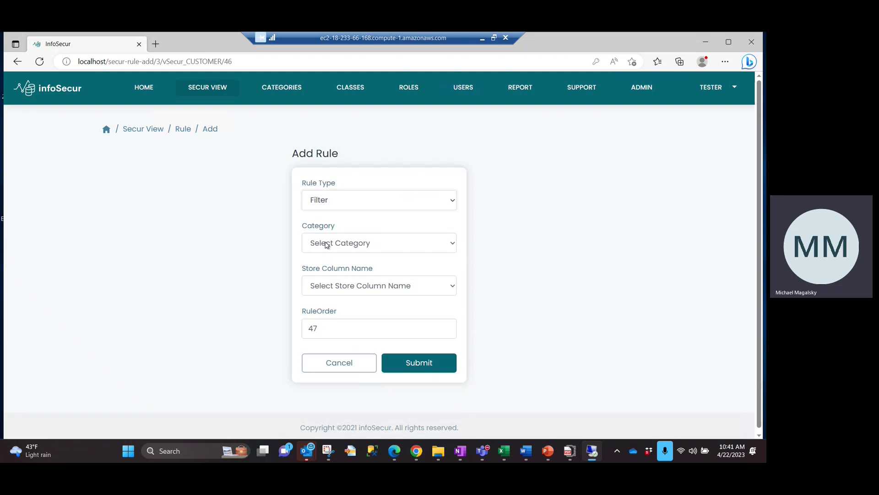
left_click(327, 244)
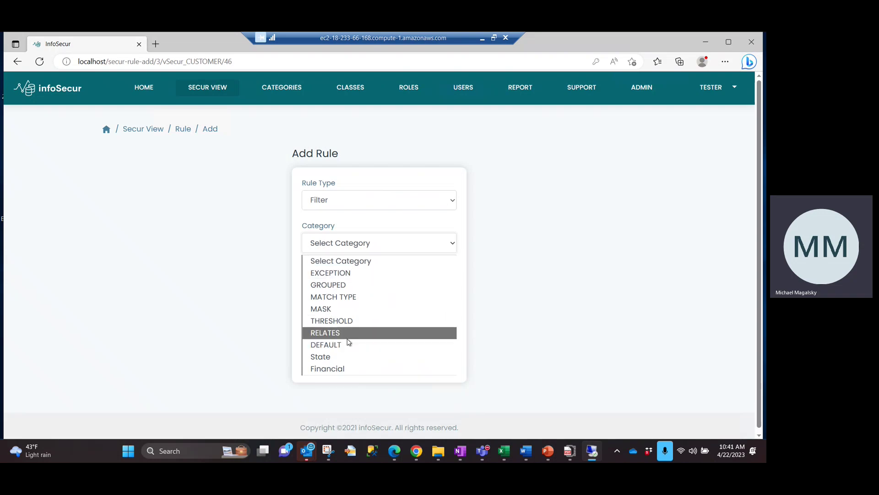
left_click(341, 357)
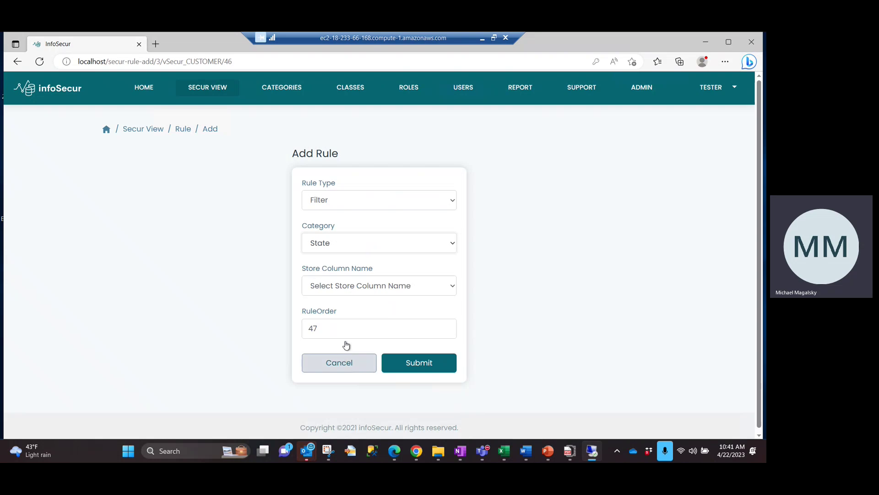
left_click(339, 289)
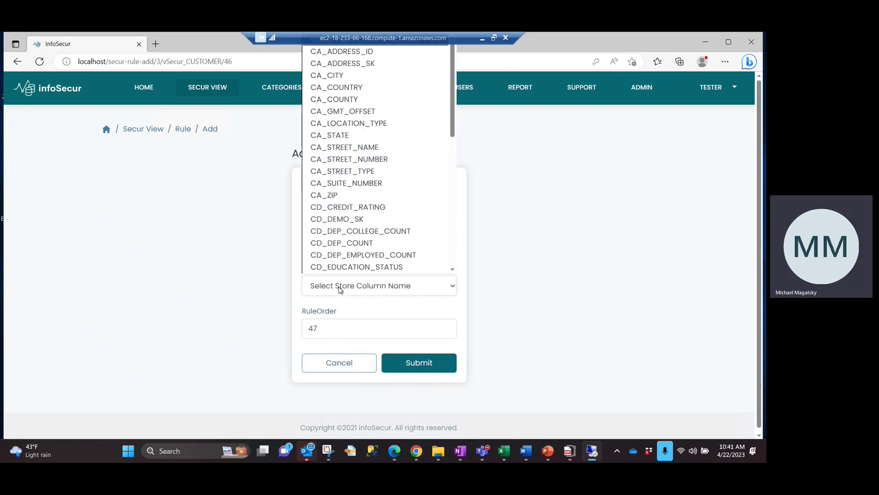
left_click(330, 136)
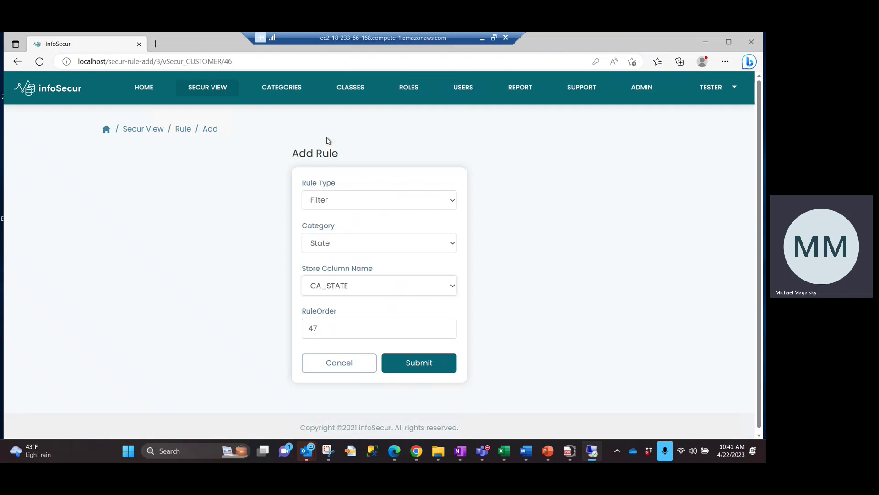
left_click(417, 364)
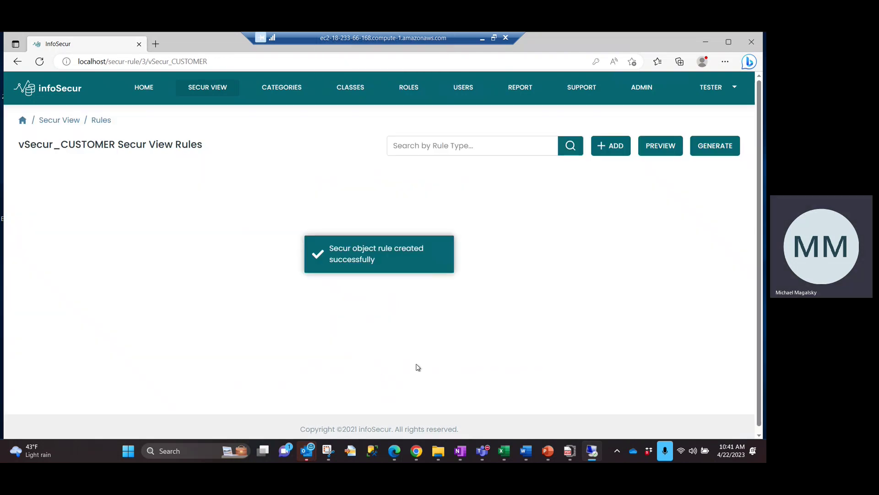
left_click(715, 149)
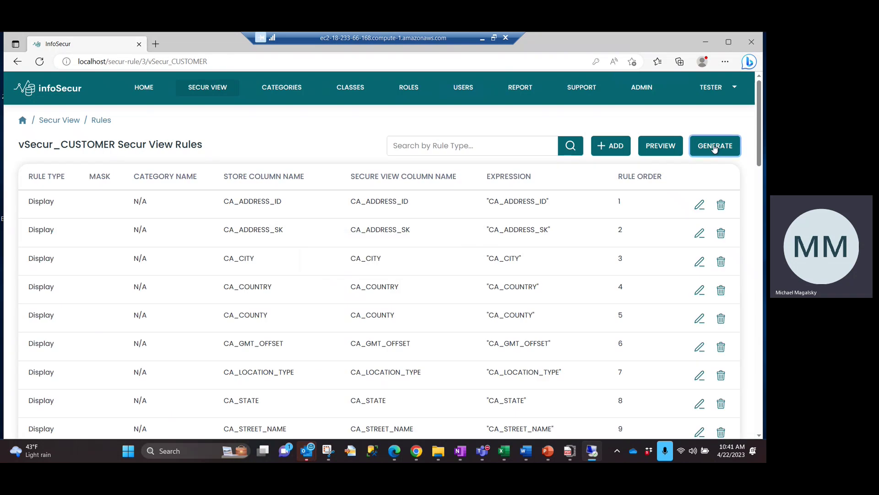
Switch to the Snowflake worksheet and rerun the Customer Secur View query to check the state filtering.
left_click(482, 39)
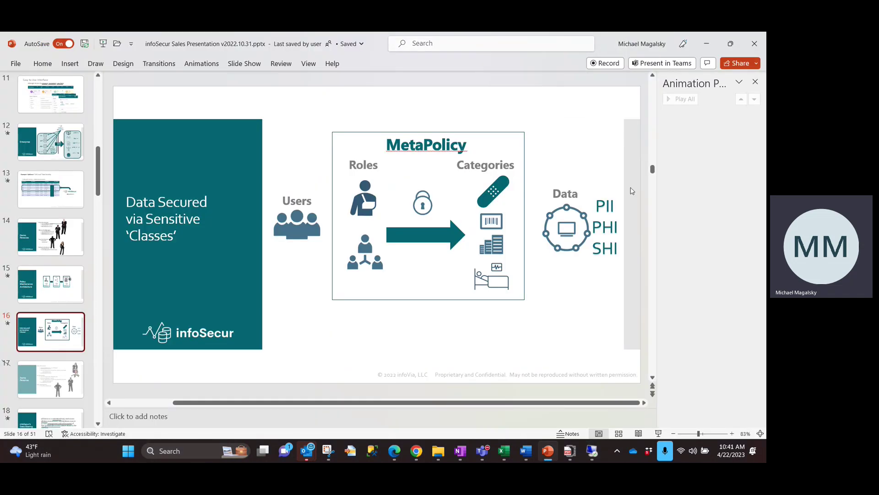
left_click(708, 47)
key("alt+Tab")
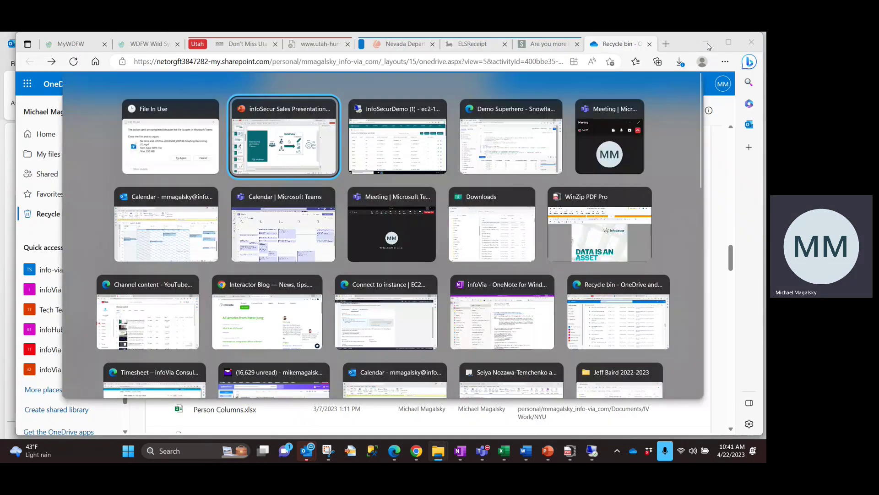
key("alt+Tab")
key("alt+Tab")
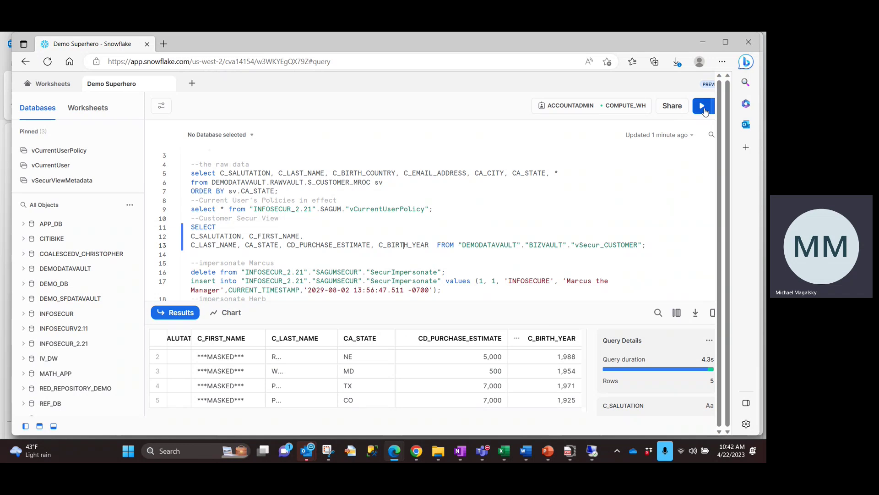
left_click(704, 108)
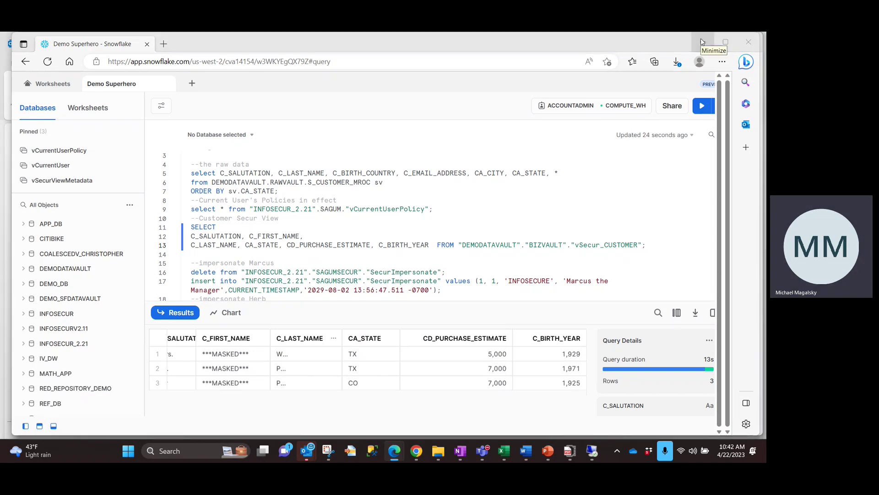
key("alt+Tab")
key("alt+Tab")
key("alt+Tab")
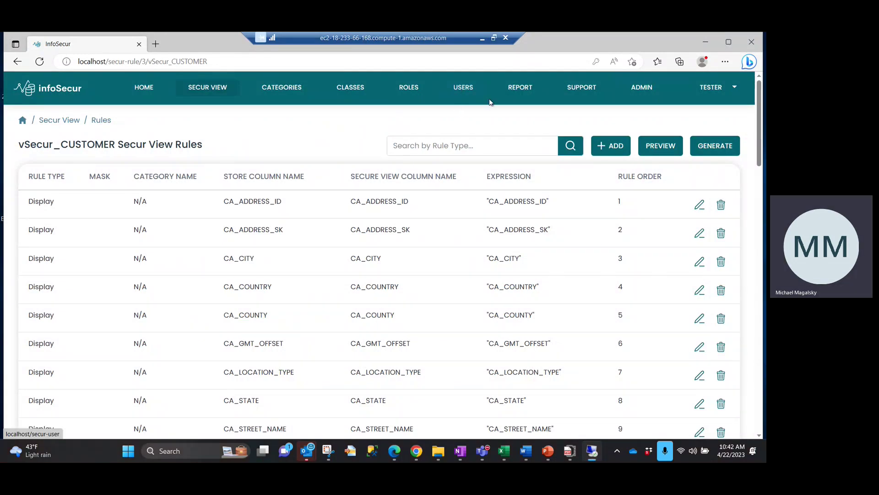
left_click(483, 38)
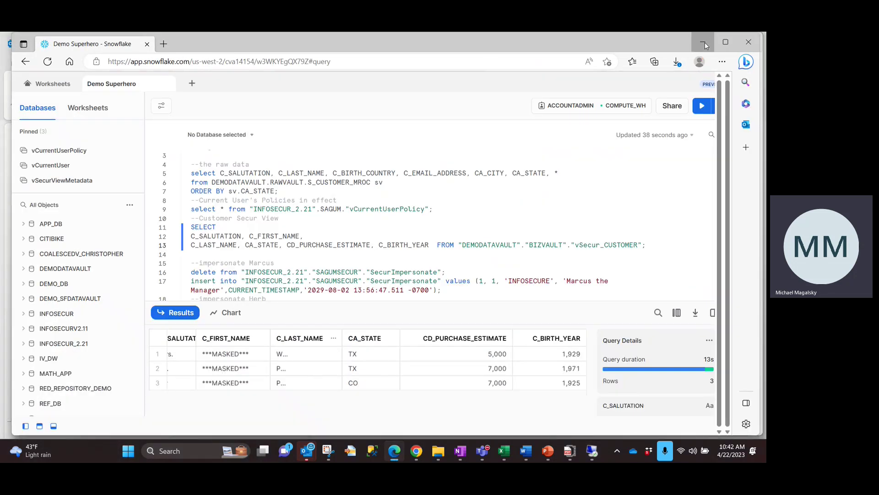
Switch to the infoSecur sales presentation in PowerPoint and start the slide show from slide 16.
left_click(704, 43)
mouse_move(548, 453)
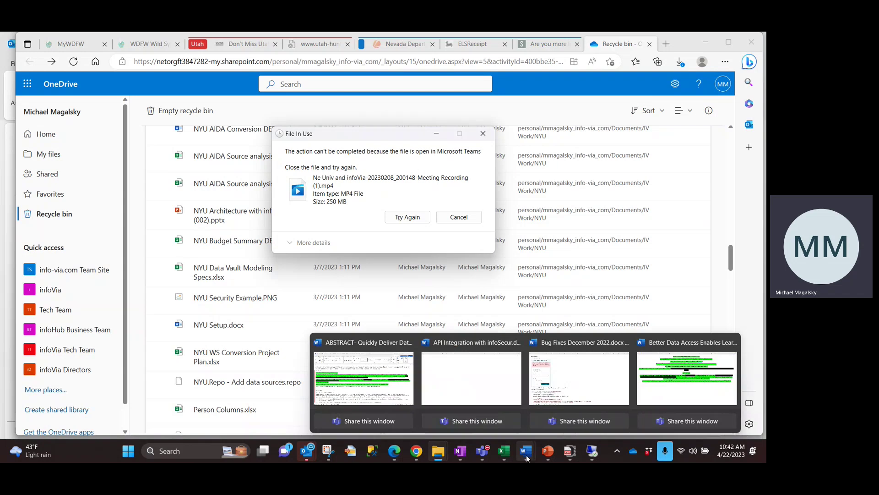
left_click(548, 452)
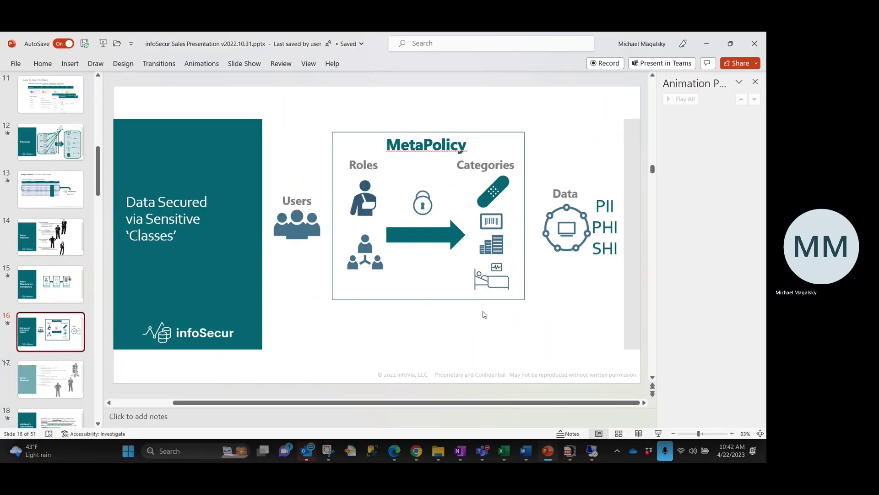
key("shift+F5")
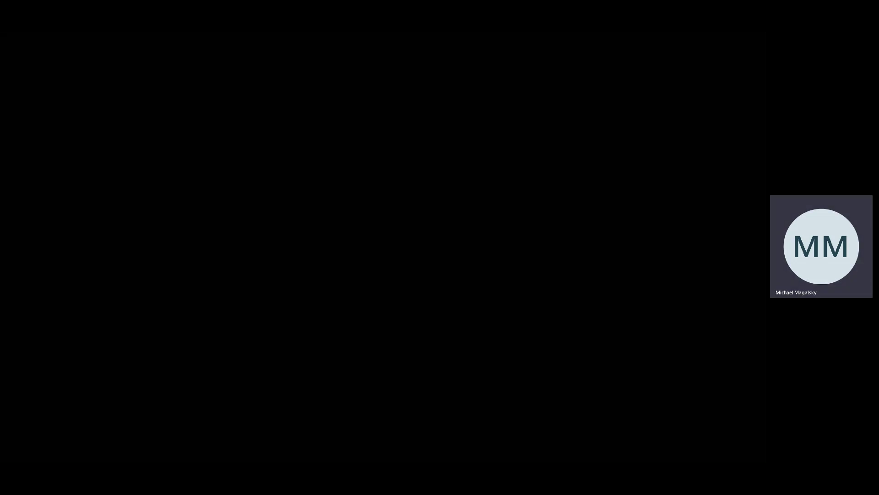